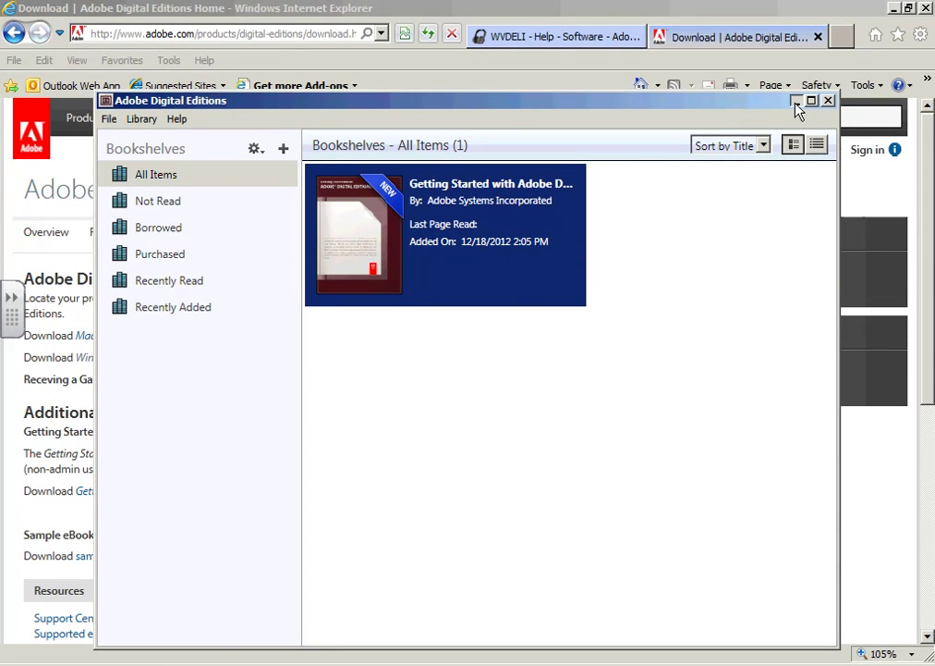
Minimize Adobe Digital Editions after confirming only the Getting Started eBook is on the bookshelf.
click(796, 102)
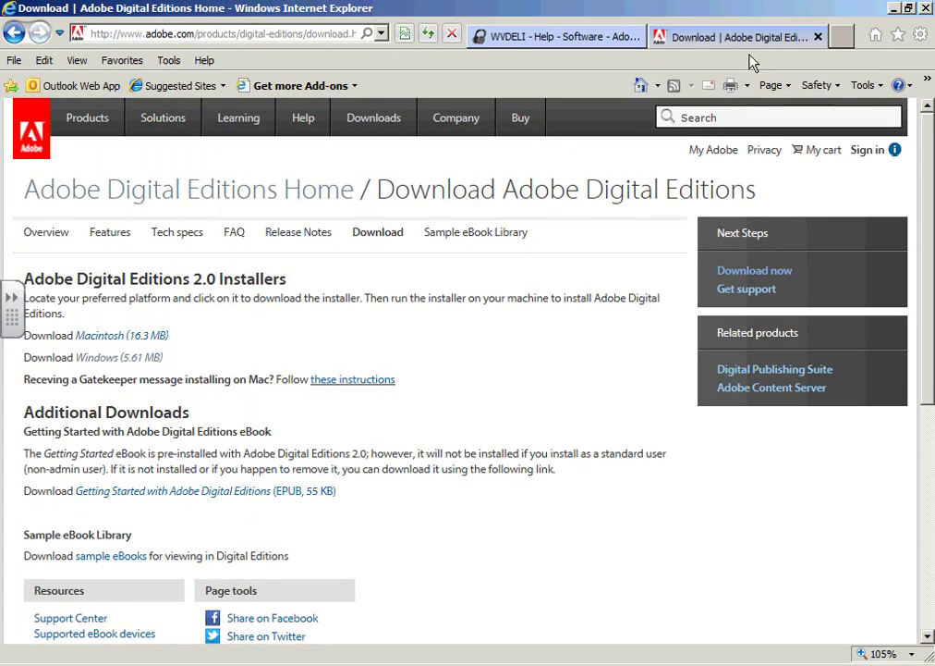
Switch Internet Explorer to the WVDELI Help – Software – Adobe eBooks page.
click(522, 39)
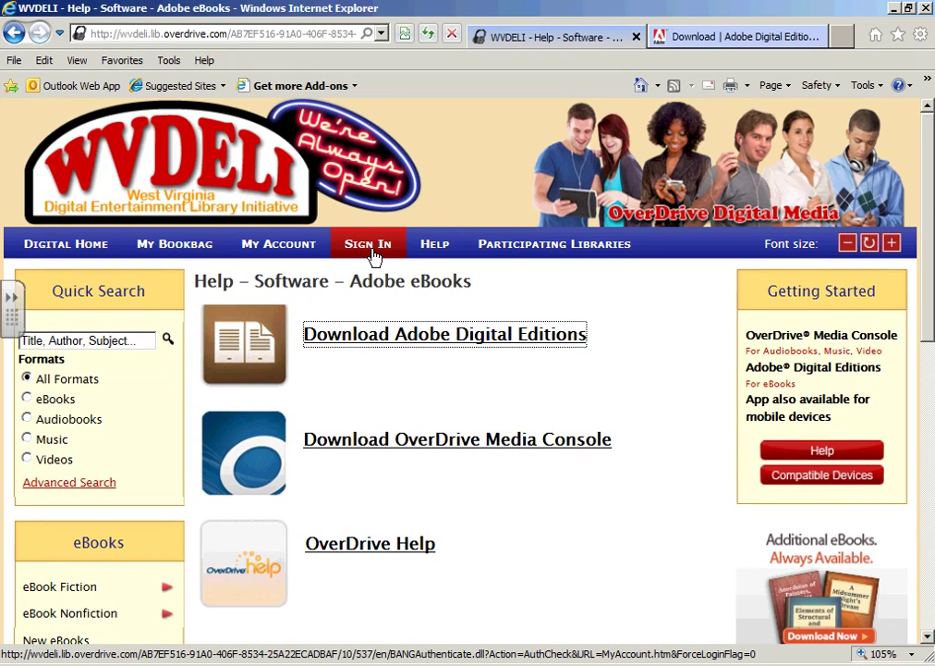
Sign in via Kanawha County Public Library and go to its User Login page.
click(372, 251)
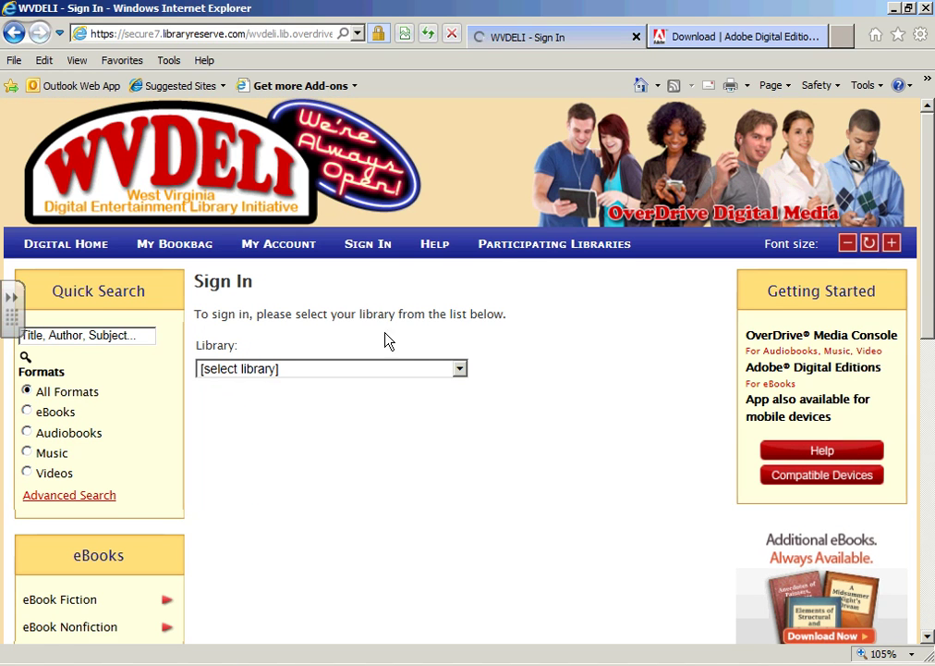
click(459, 370)
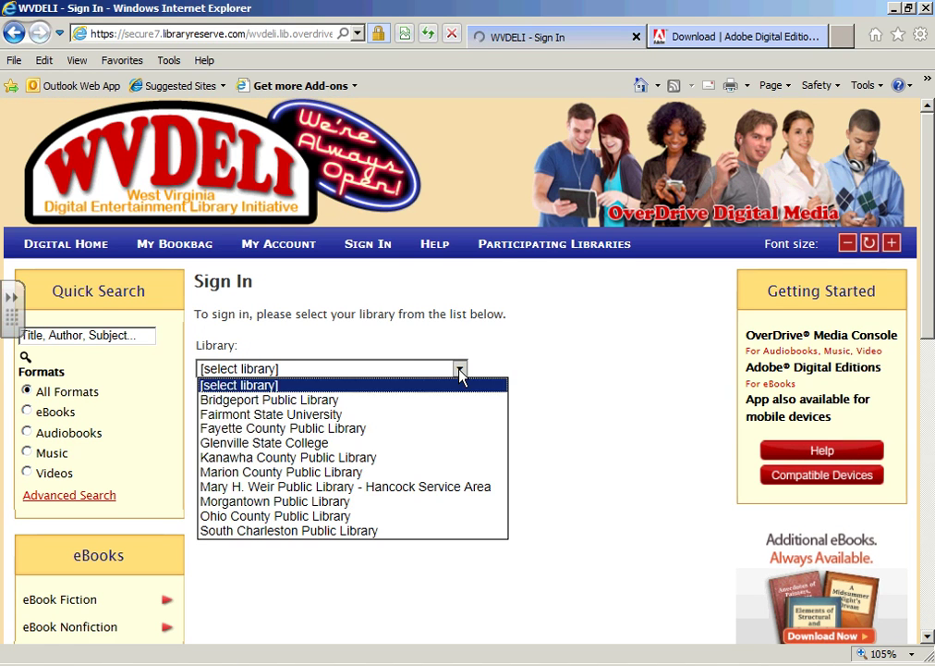
click(450, 460)
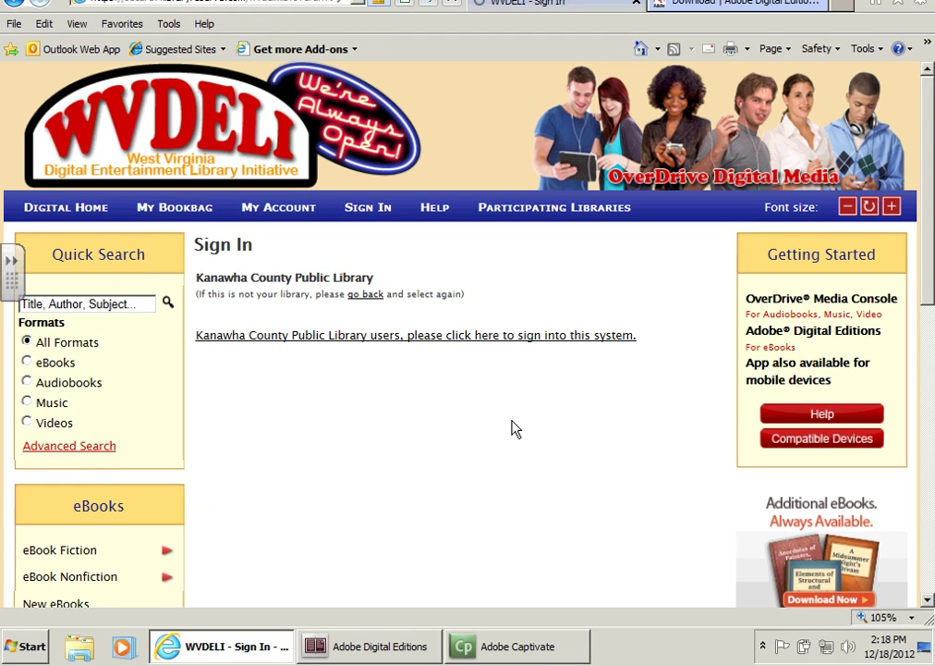
click(409, 338)
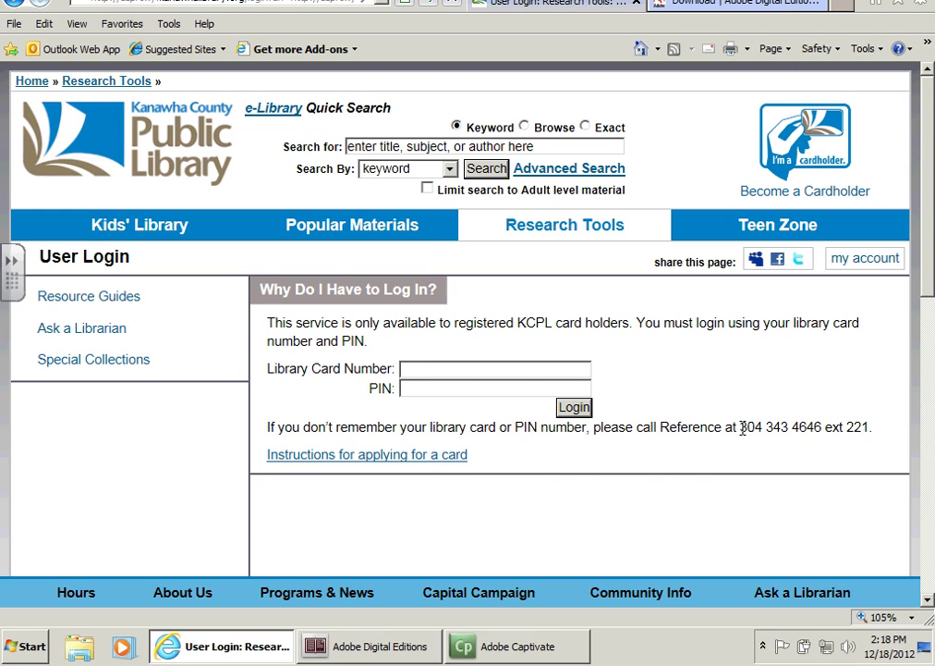
Log in to Kanawha County Public Library with the library card number and PIN.
drag(743, 427, 873, 427)
click(737, 462)
click(488, 369)
key(Tab)
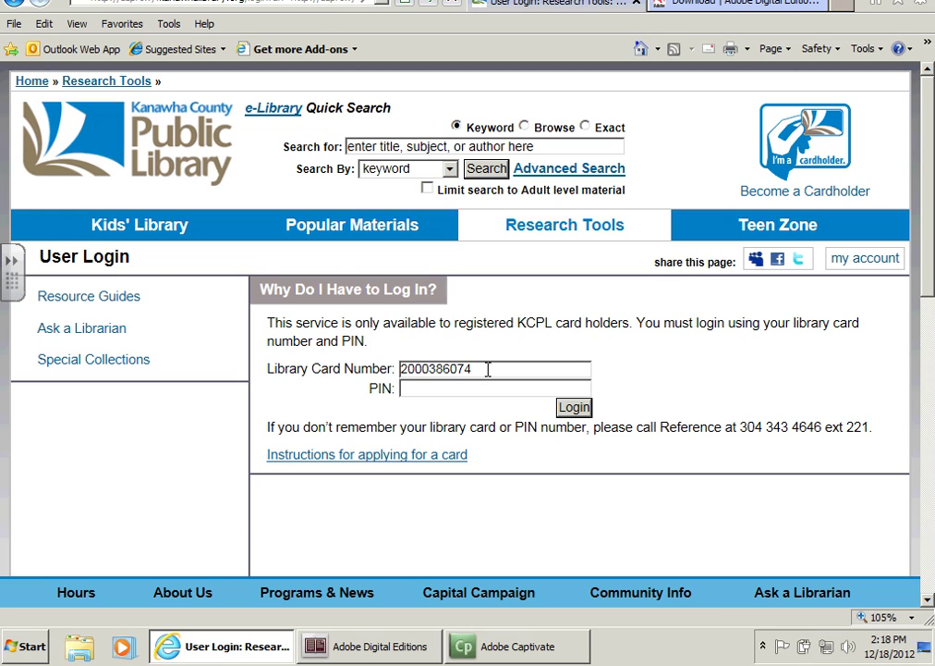
key(Return)
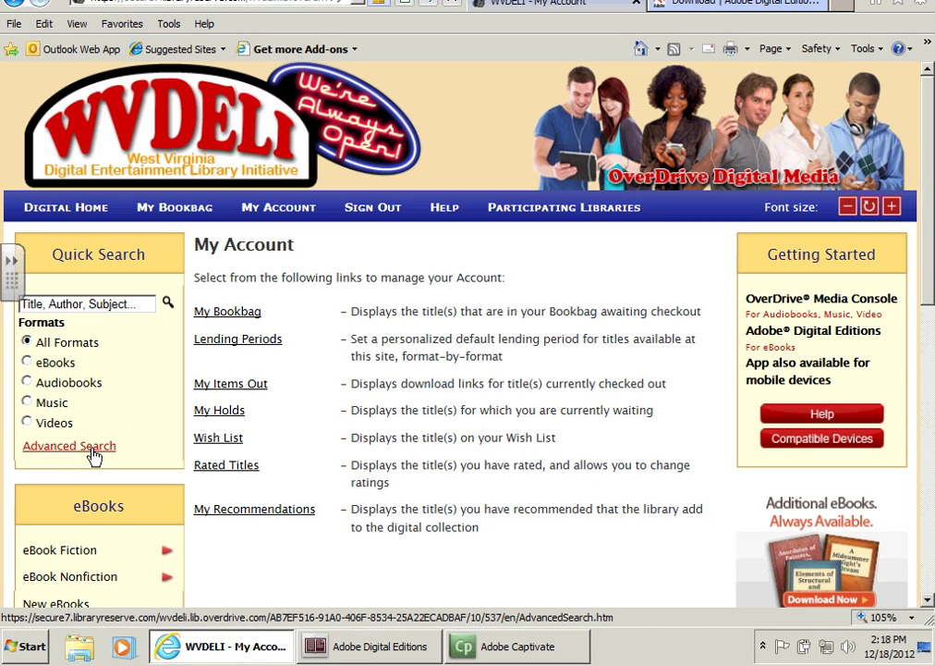
Set Advanced Search to Adobe EPUB eBook format and the Biography & Autobiography subject.
click(116, 451)
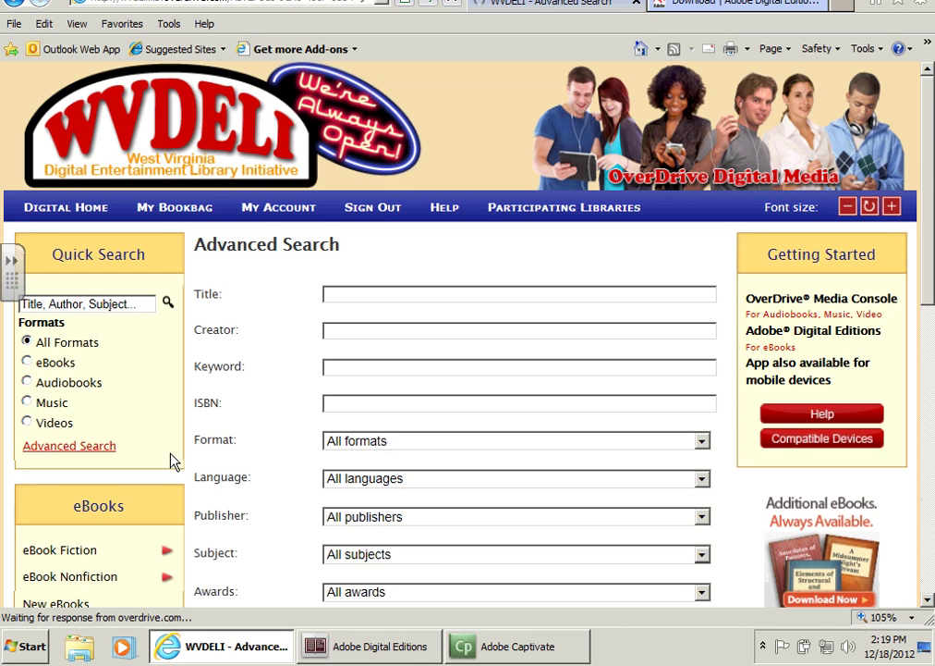
scroll(250, 456, down, 3)
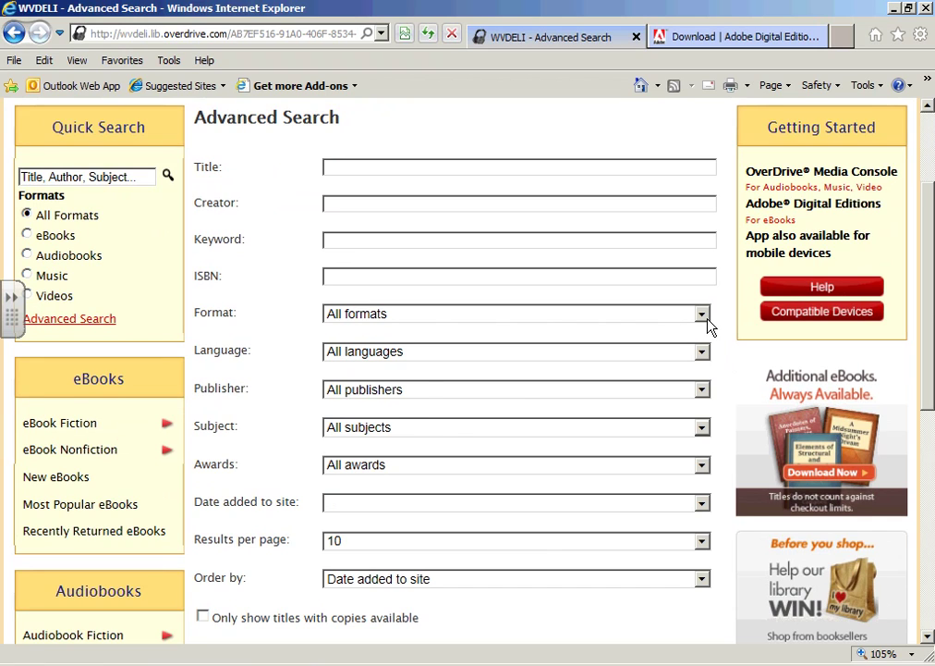
click(701, 315)
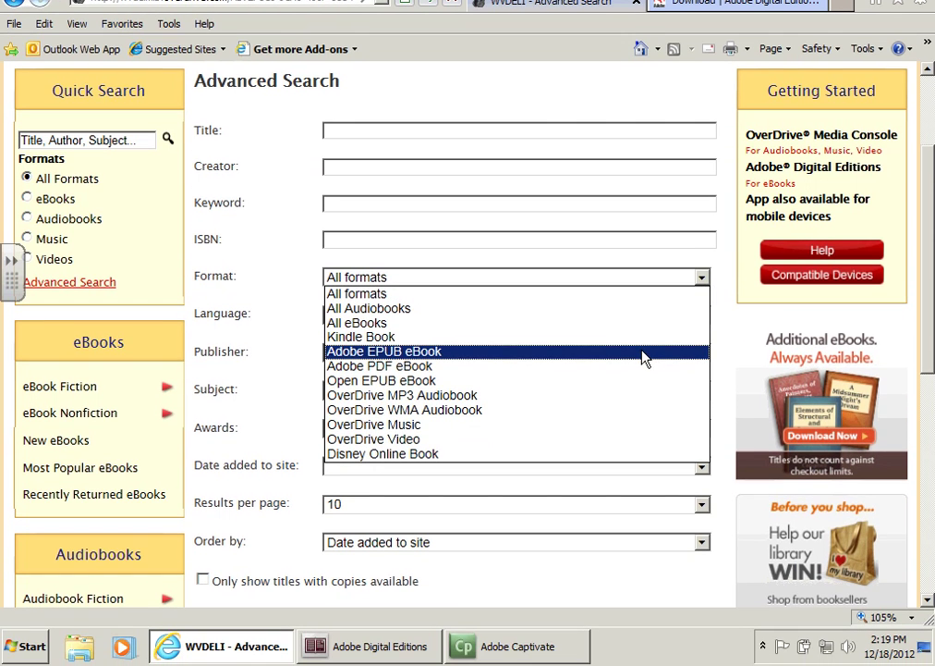
click(644, 358)
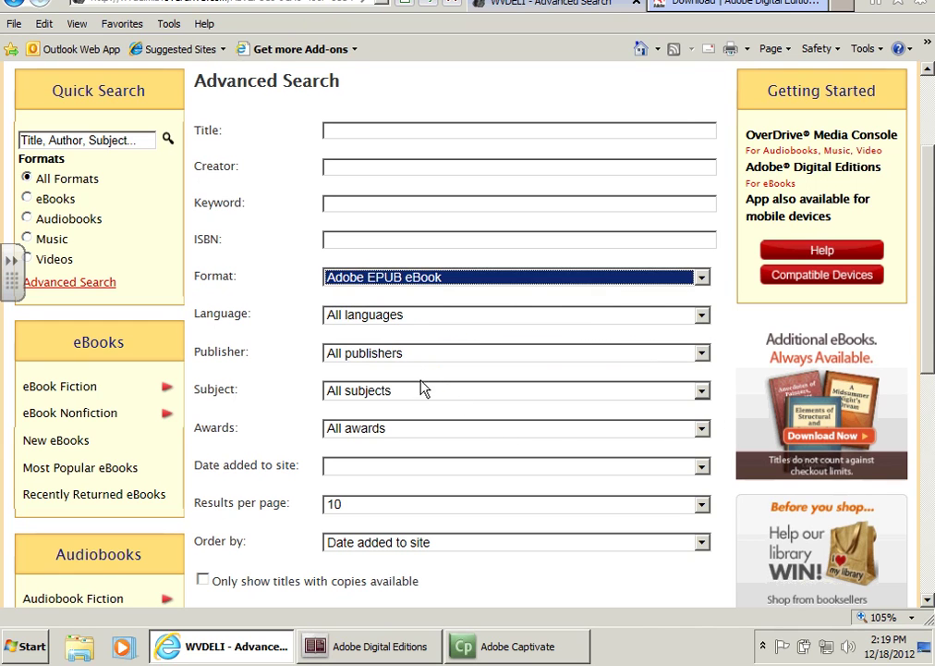
click(460, 399)
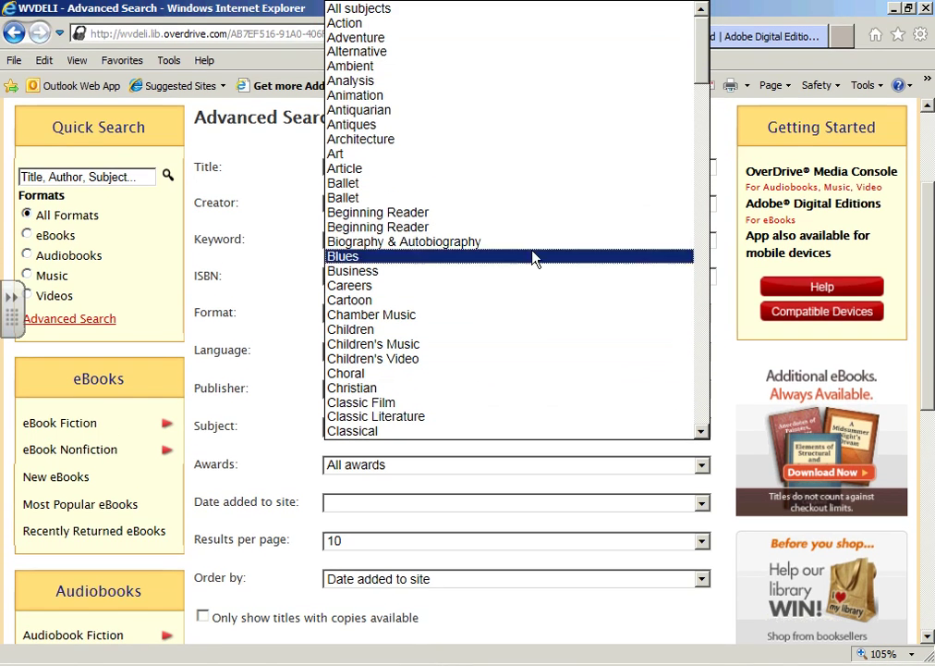
click(506, 243)
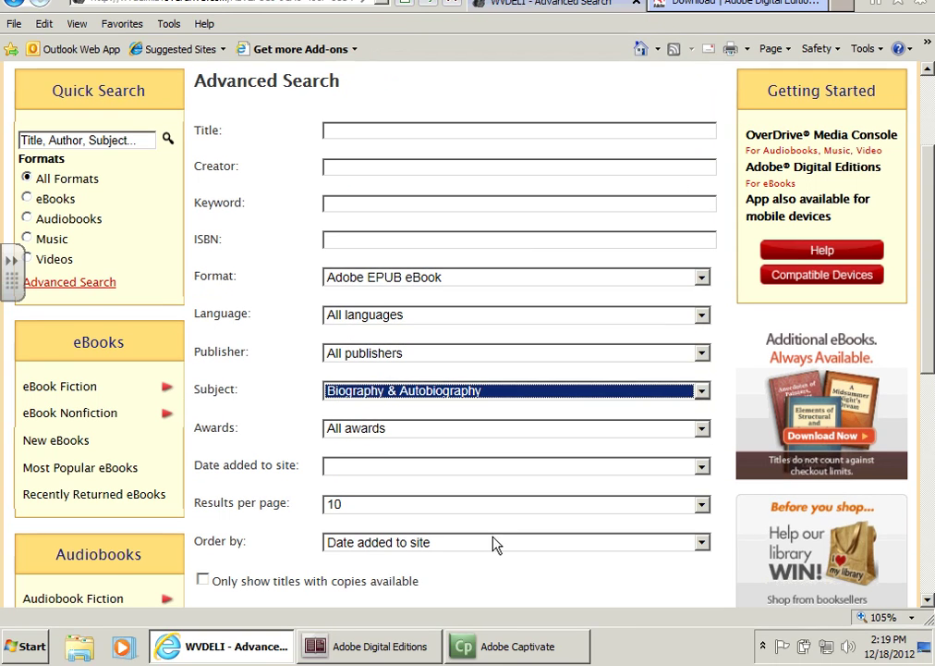
click(610, 588)
scroll(612, 588, down, 2)
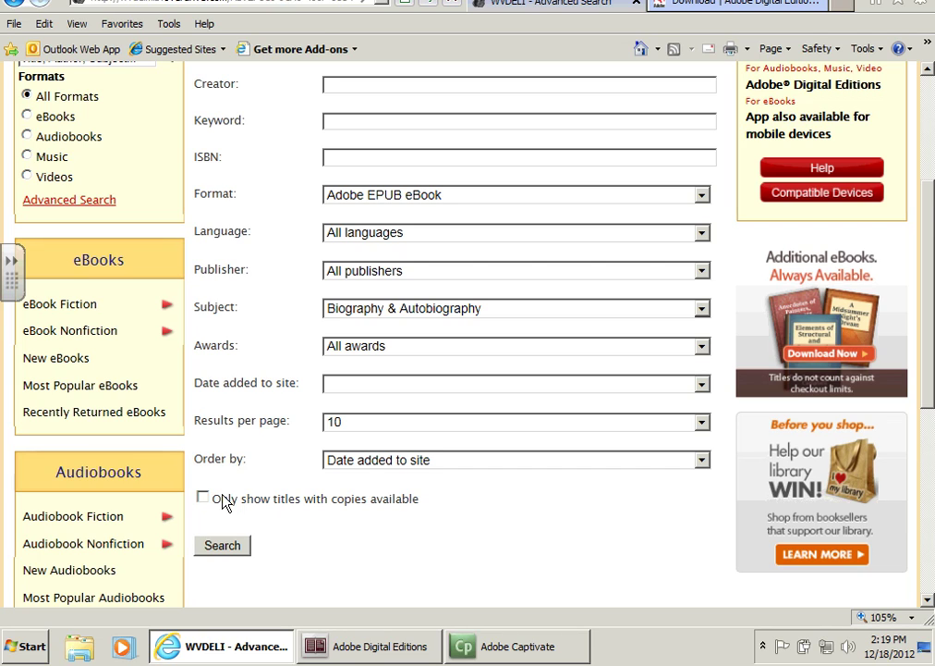
Search only titles with available copies and add Louise: Amended's Adobe EPUB edition to the bookbag.
click(204, 498)
click(226, 547)
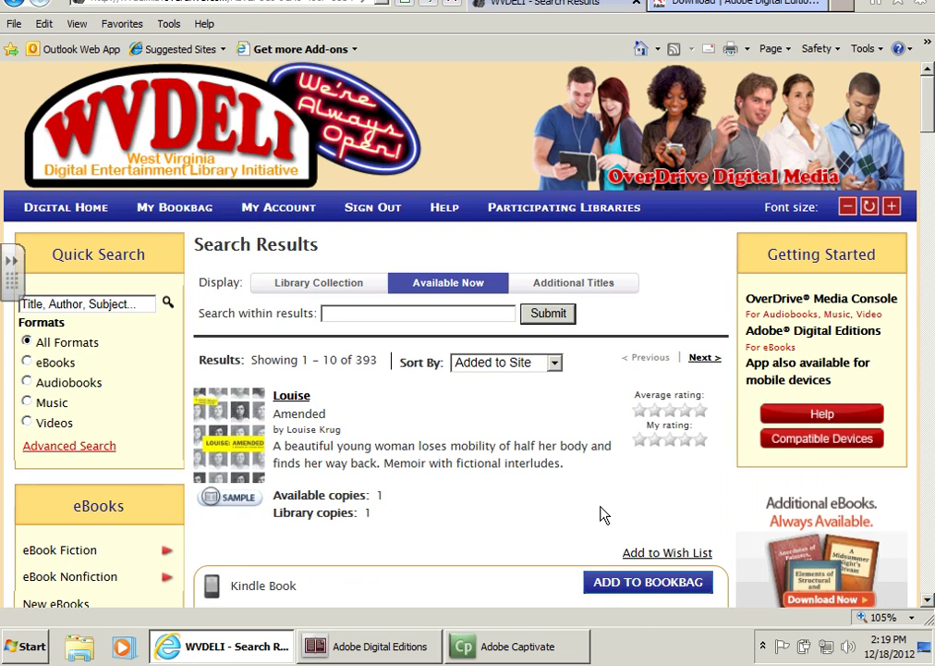
scroll(597, 509, down, 3)
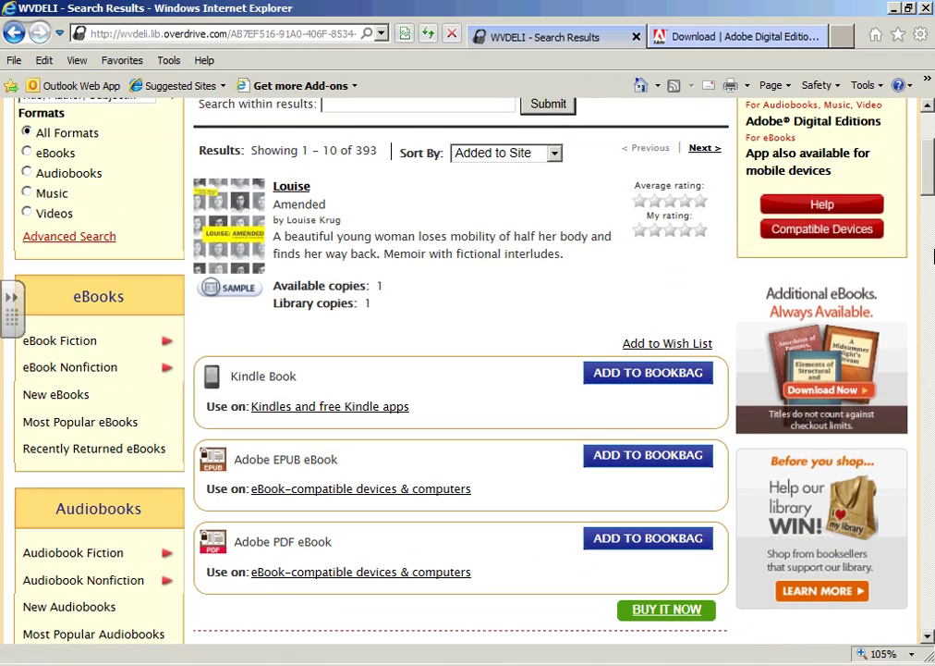
drag(931, 189, 931, 197)
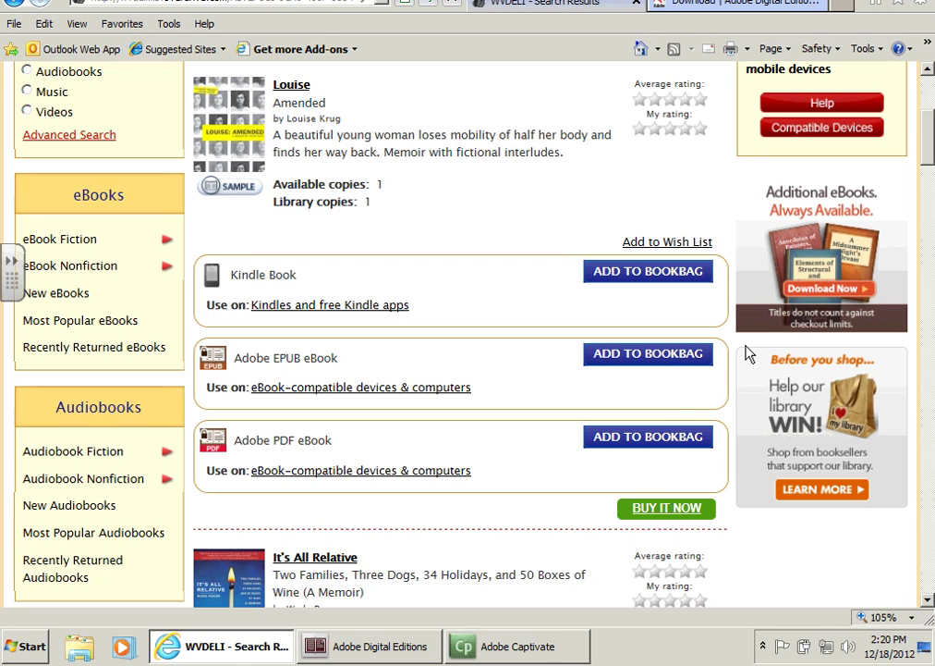
click(651, 368)
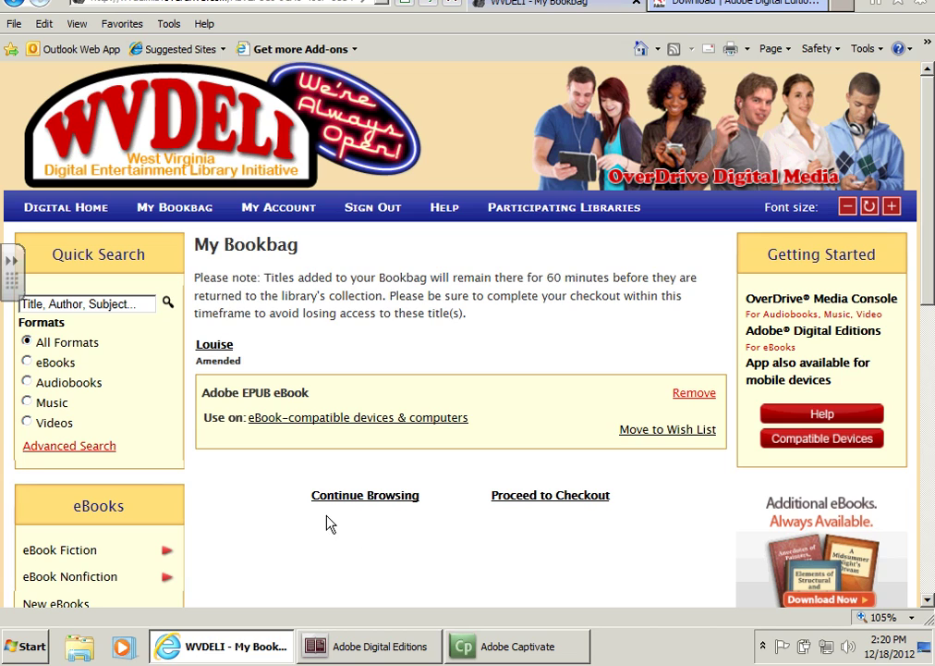
Check out Louise: Amended on a 7 day lending period.
click(549, 499)
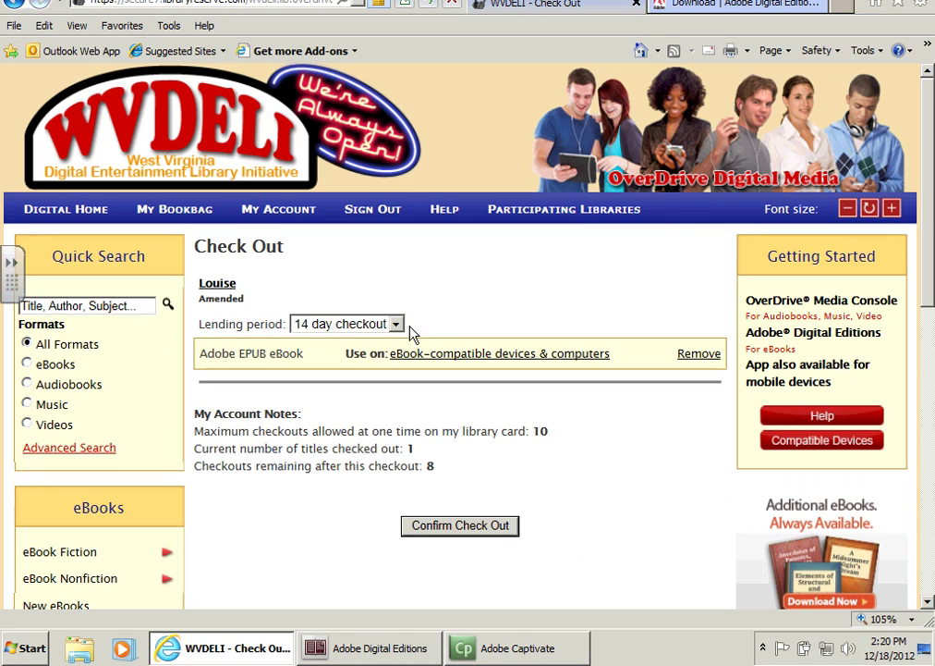
click(397, 325)
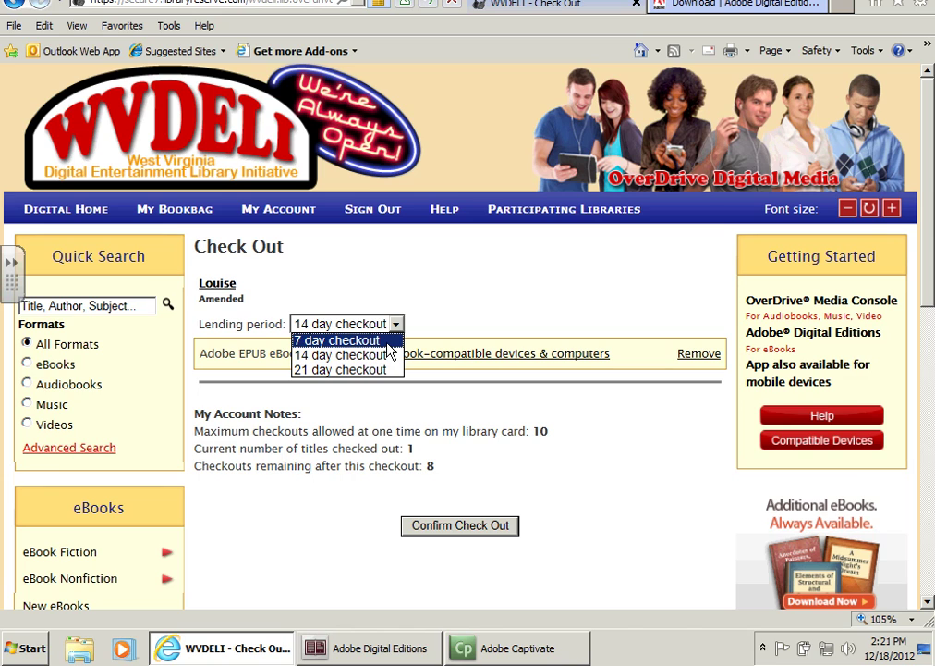
click(388, 342)
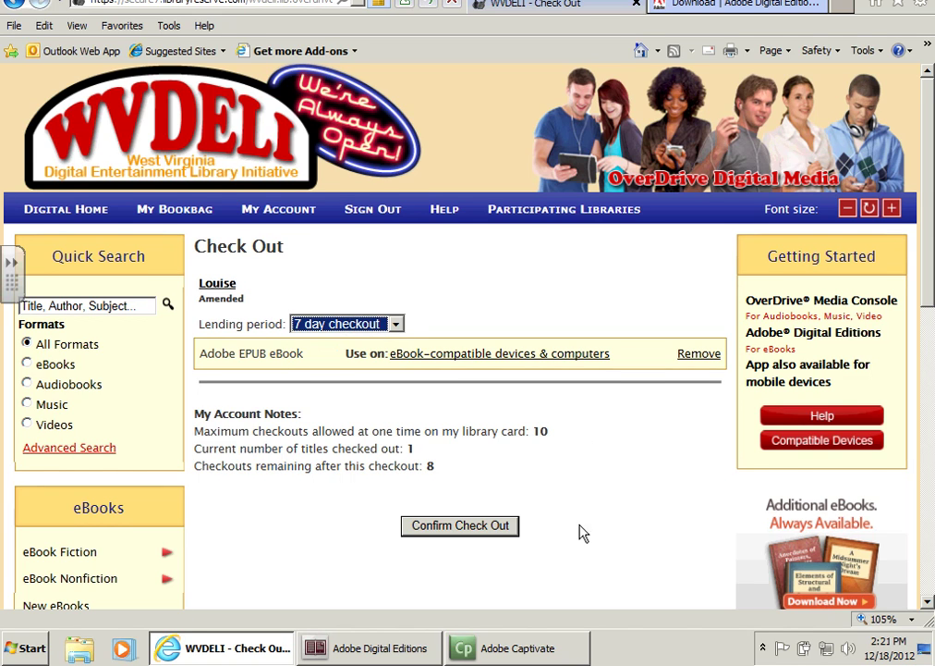
click(490, 532)
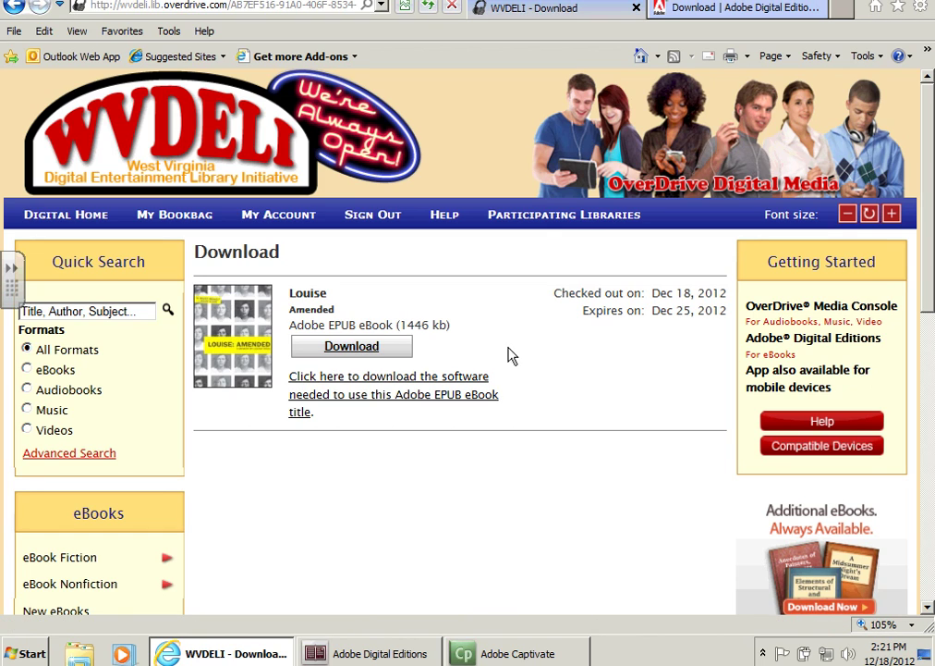
Download Louise: Amended and open the Louise9781936787043.acsm file in Adobe Digital Editions.
click(377, 356)
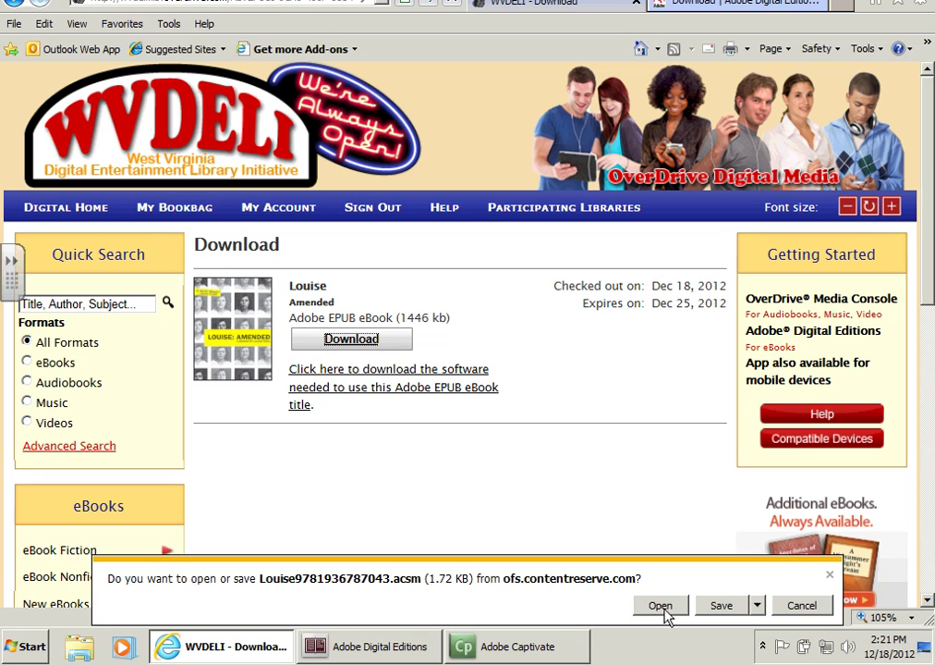
click(662, 607)
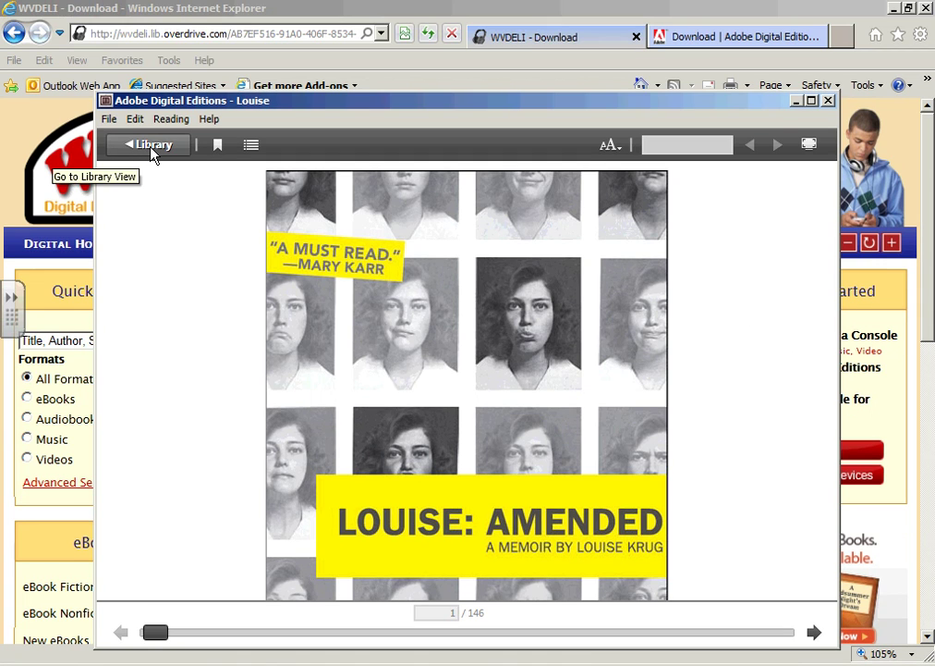
Leave the Louise: Amended reading view for the Adobe Digital Editions library.
click(153, 151)
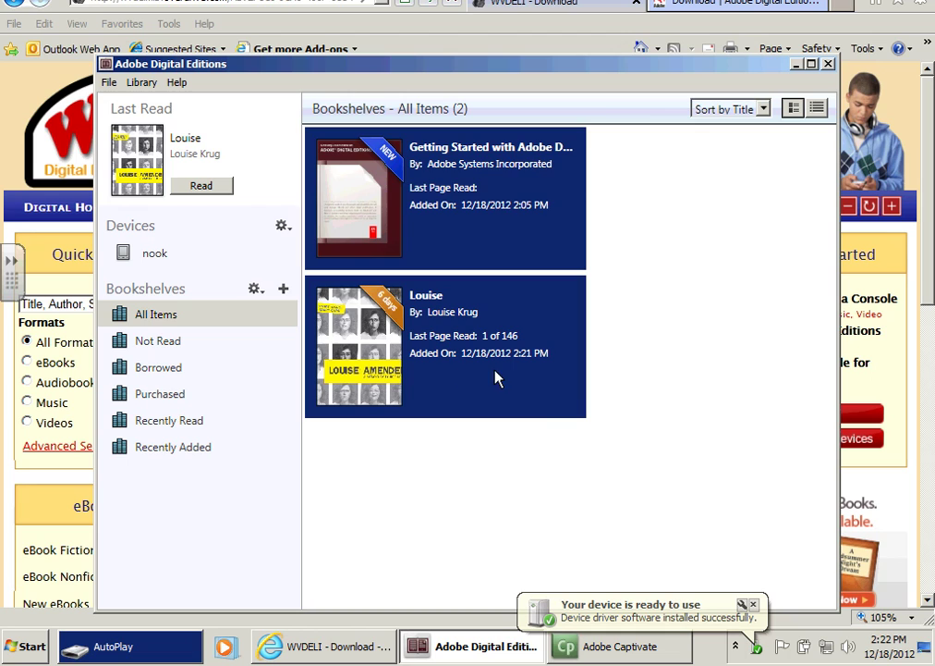
Select Louise: Amended and drag it onto the nook under Devices.
click(453, 371)
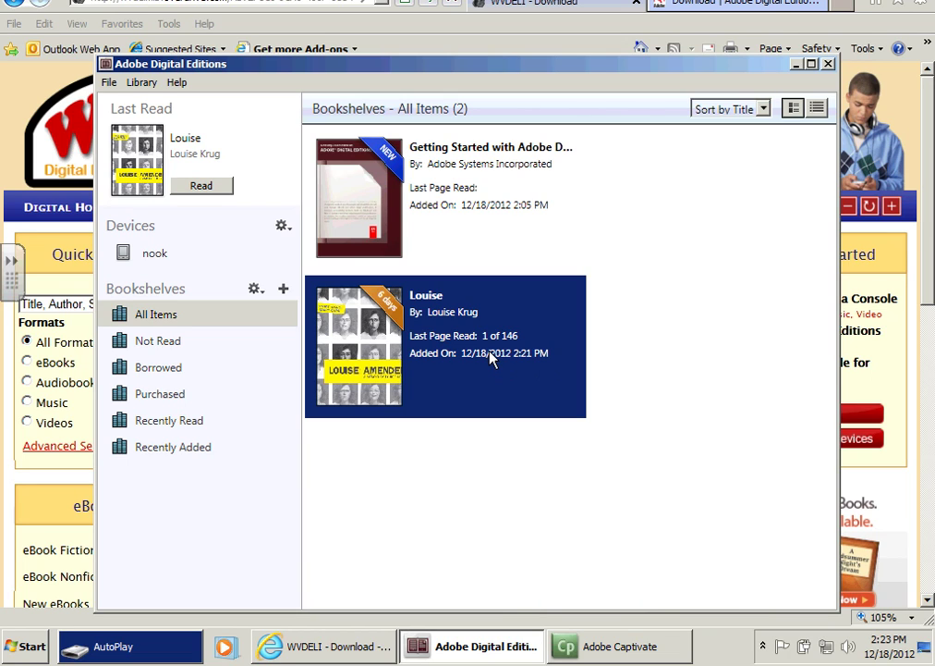
drag(490, 359, 220, 304)
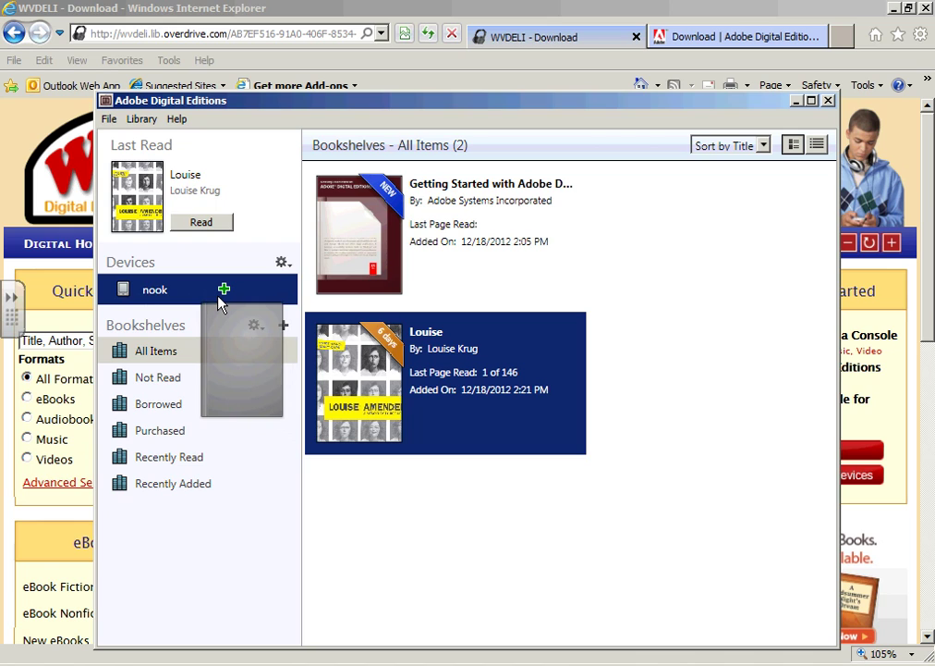
drag(219, 300, 219, 299)
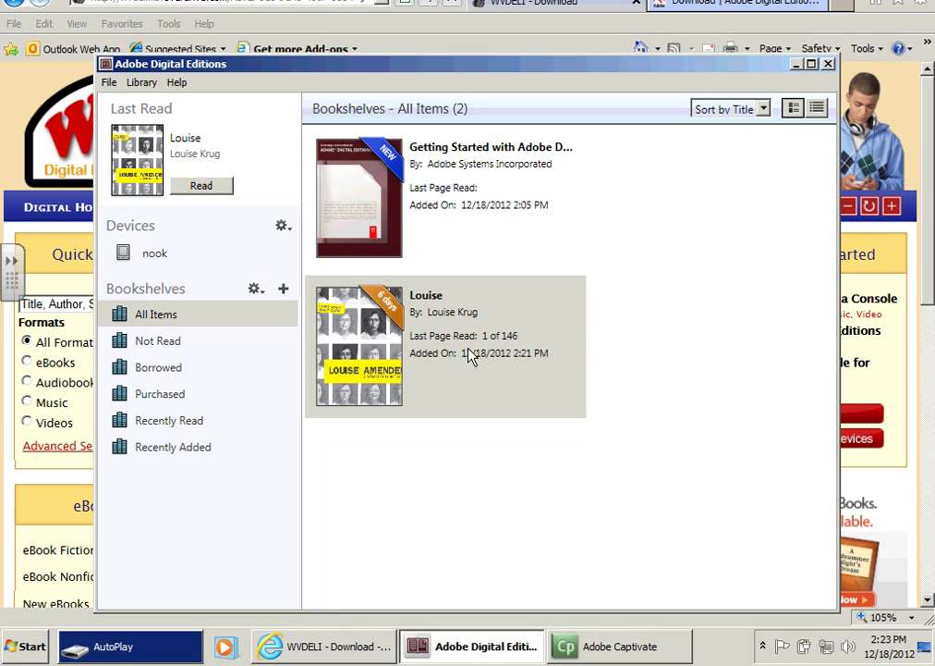
Return the borrowed 'Louise: Amended' ebook early via Return Borrowed Item and confirm the return.
click(714, 366)
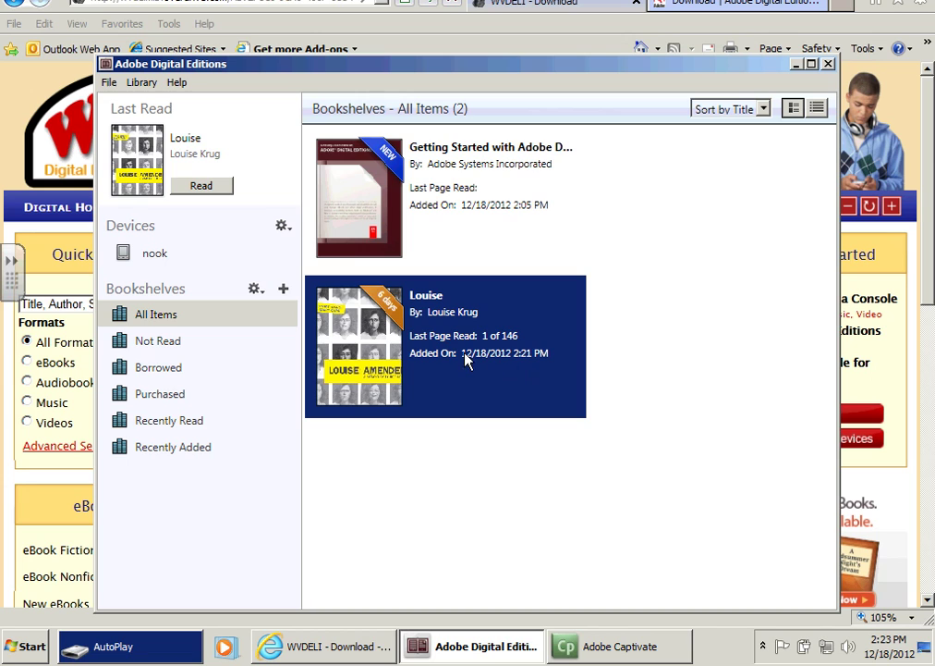
right_click(452, 349)
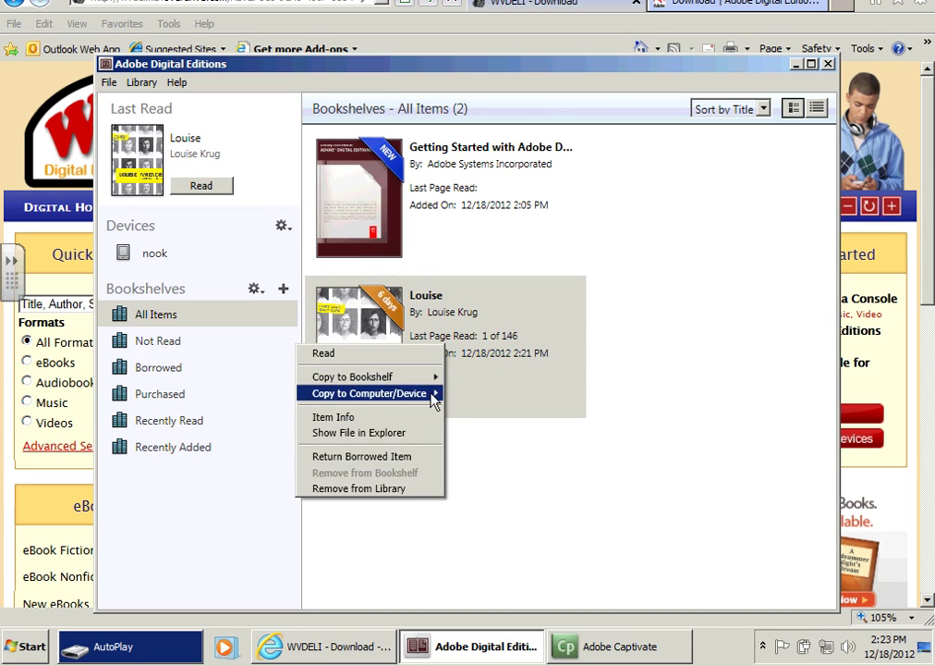
click(481, 384)
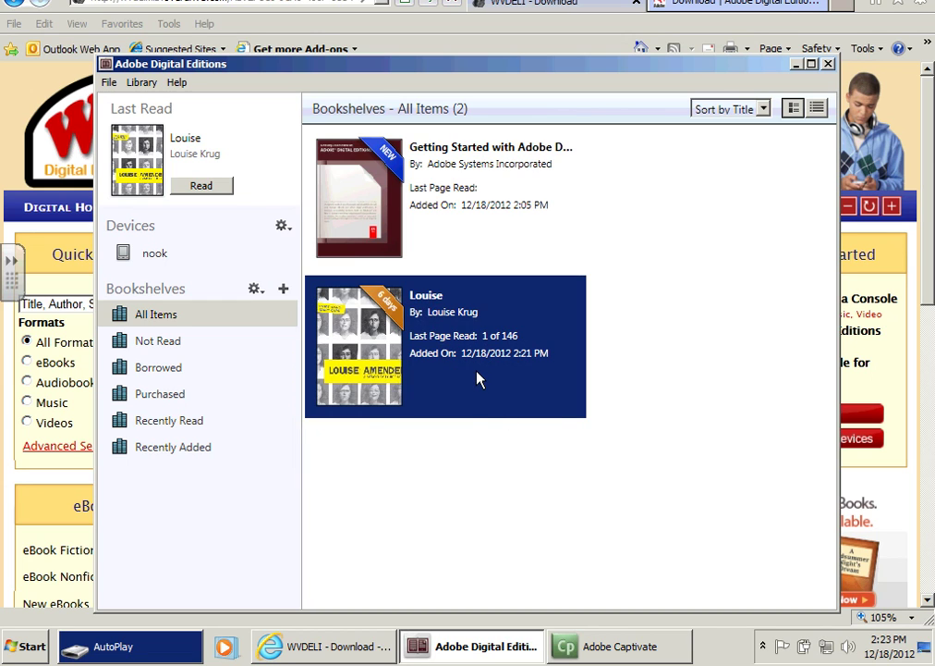
right_click(477, 378)
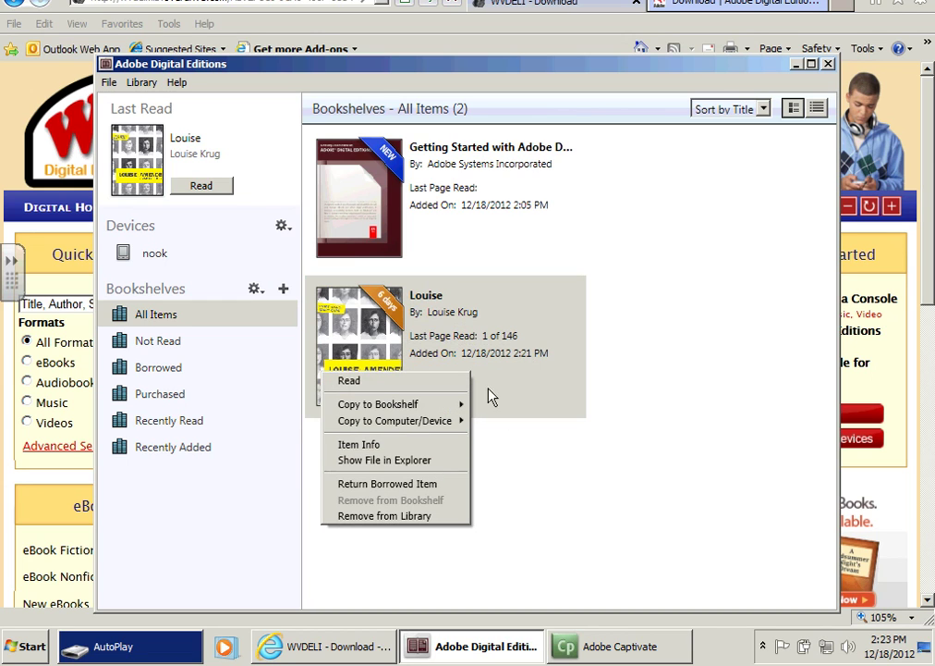
click(511, 352)
right_click(348, 342)
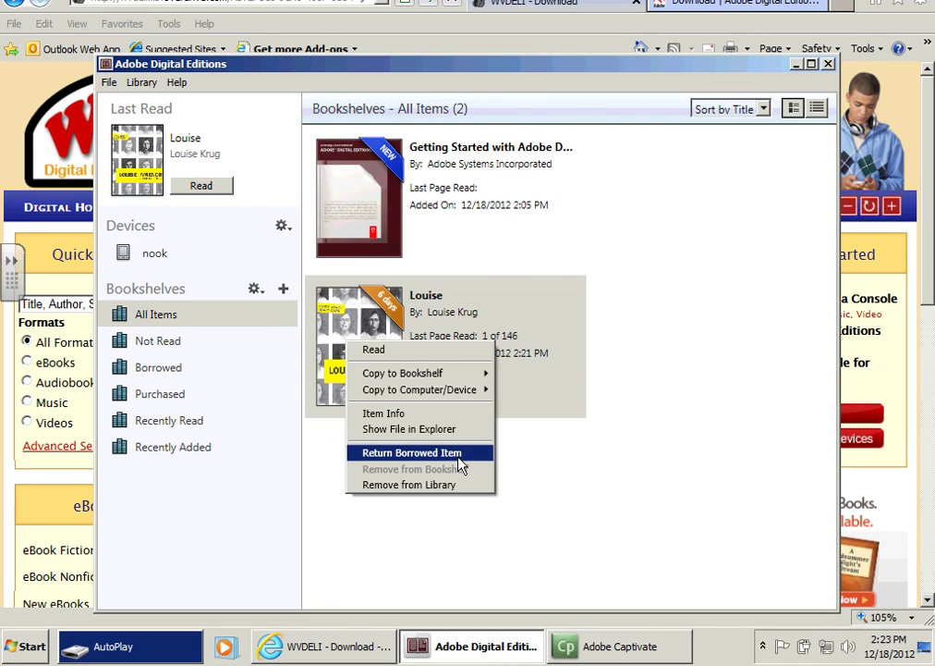
click(462, 465)
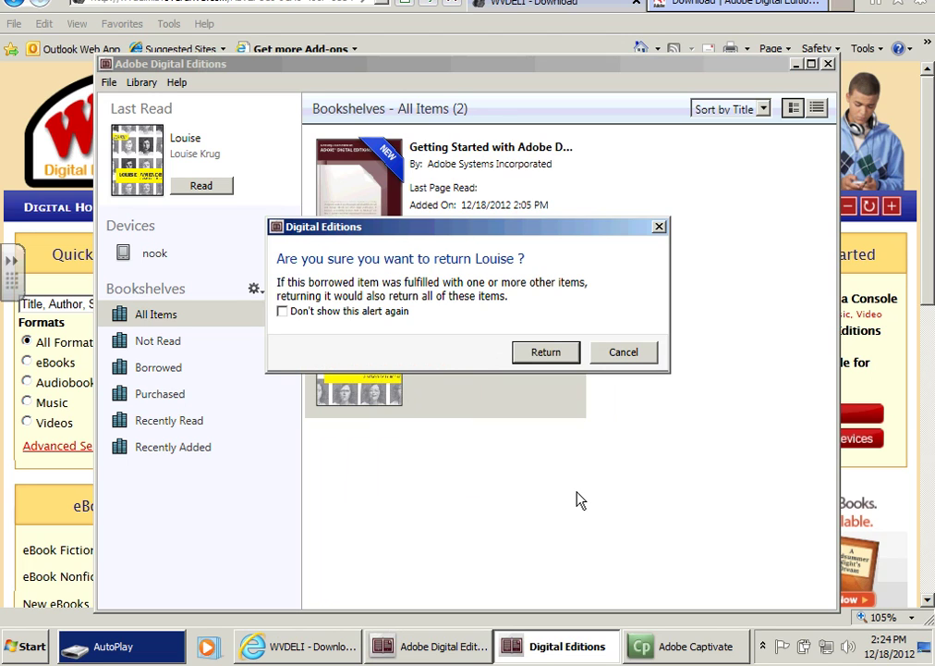
click(543, 356)
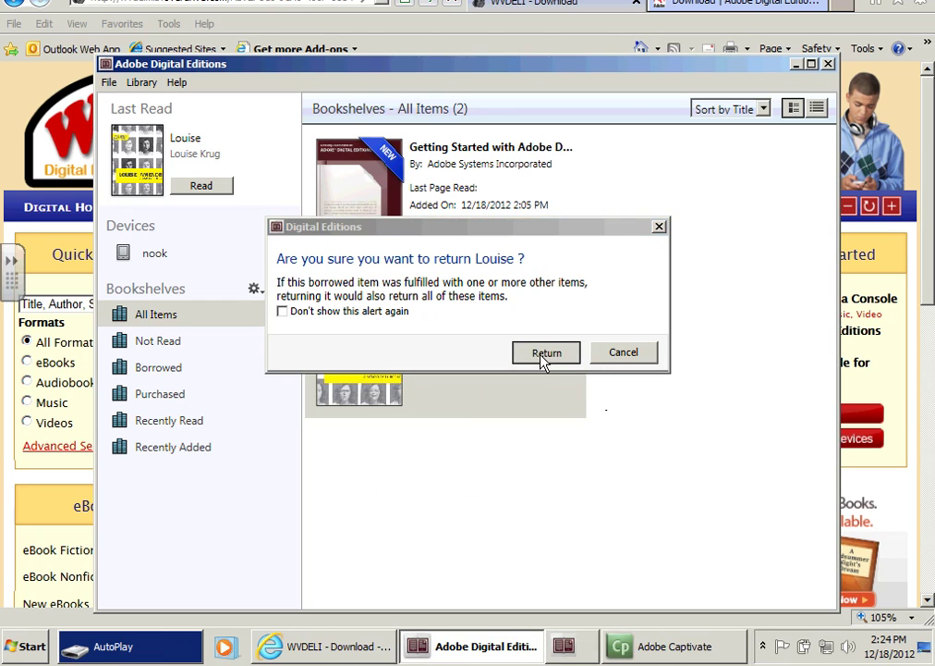